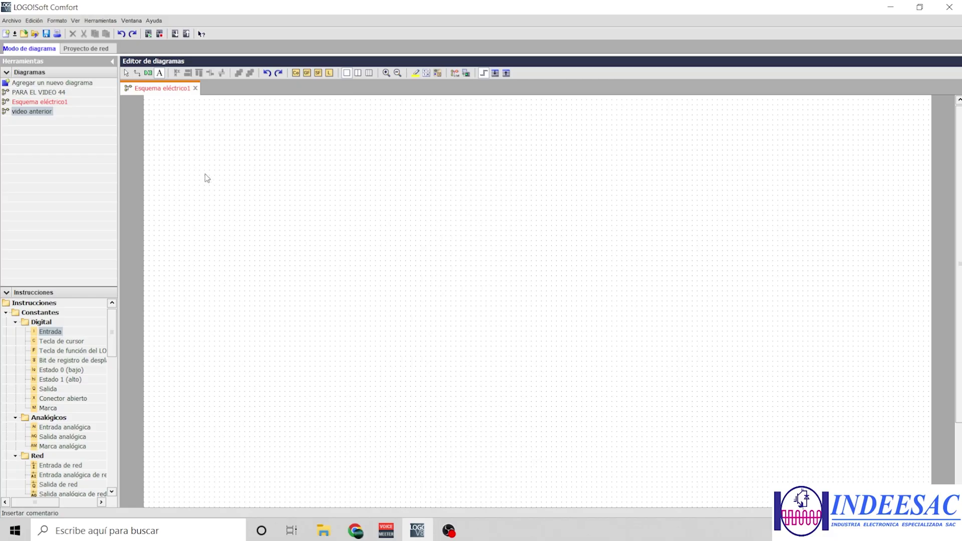
Step: Place three digital input blocks stacked at the left of the diagram
{"action": "left_click_drag", "start_coordinate": [50, 331], "coordinate": [204, 160]}
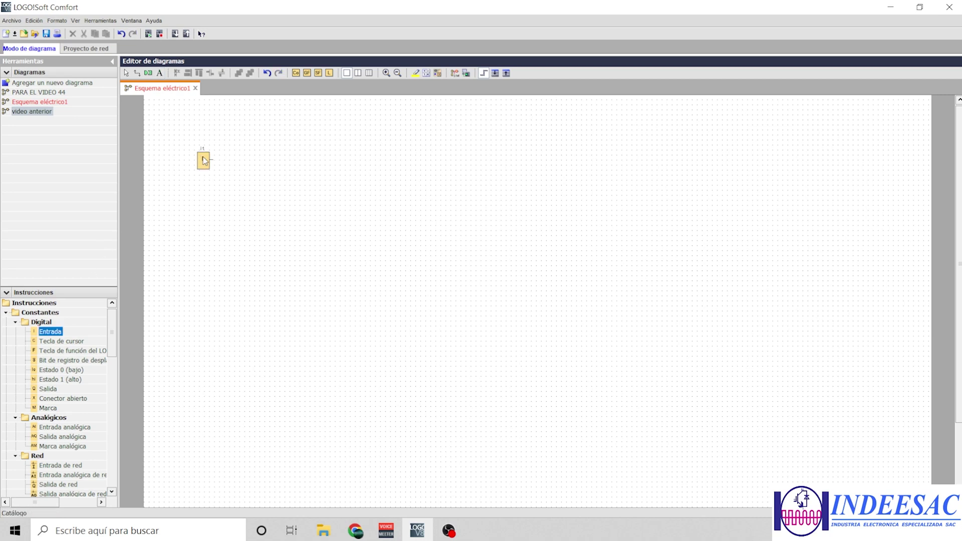
{"action": "left_click", "coordinate": [203, 200]}
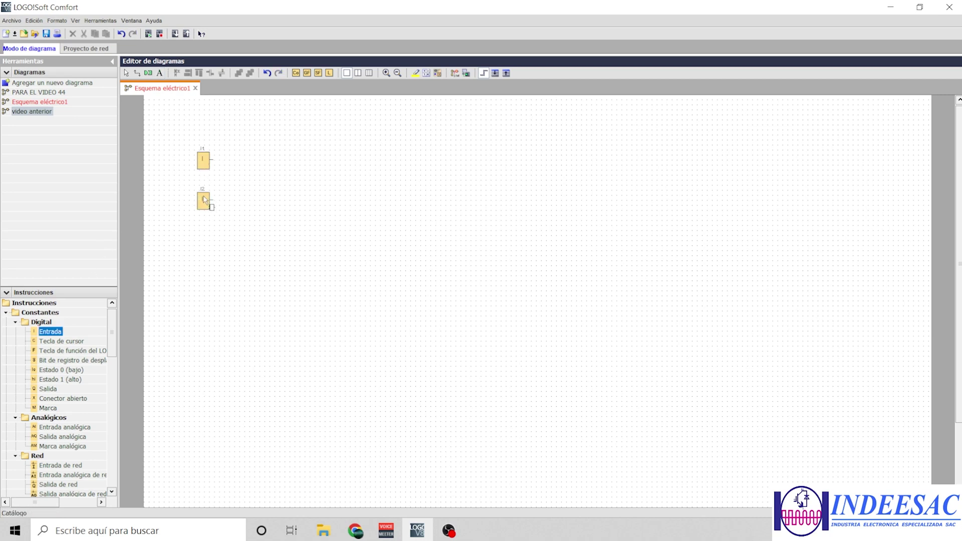
{"action": "left_click", "coordinate": [208, 239]}
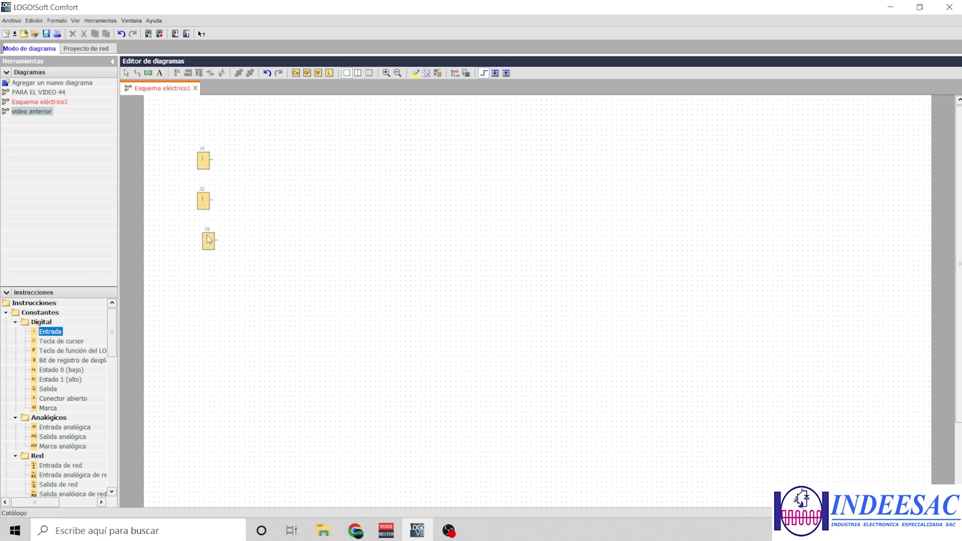
Step: Set the first input block's input number to I4
{"action": "double_click", "coordinate": [205, 166]}
{"action": "left_click", "coordinate": [482, 204]}
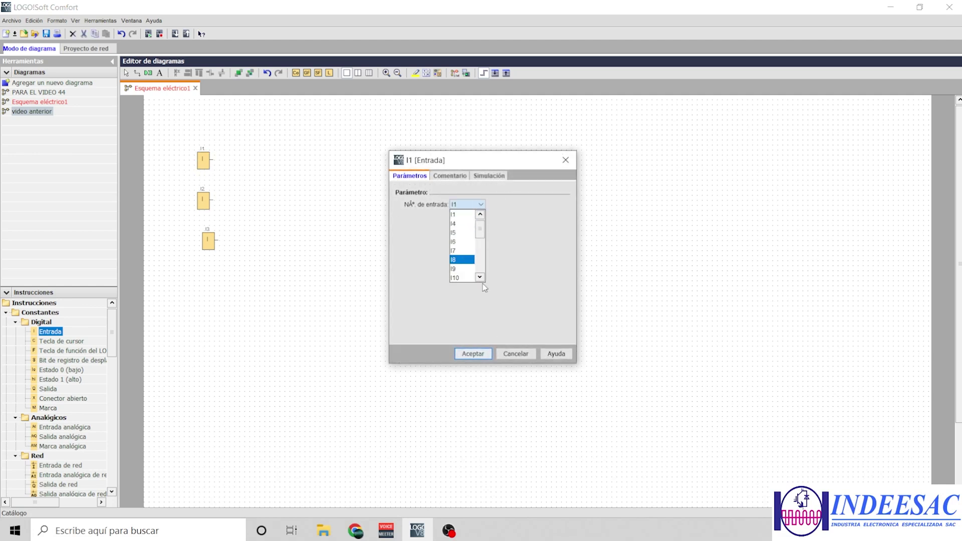
{"action": "left_click", "coordinate": [515, 353]}
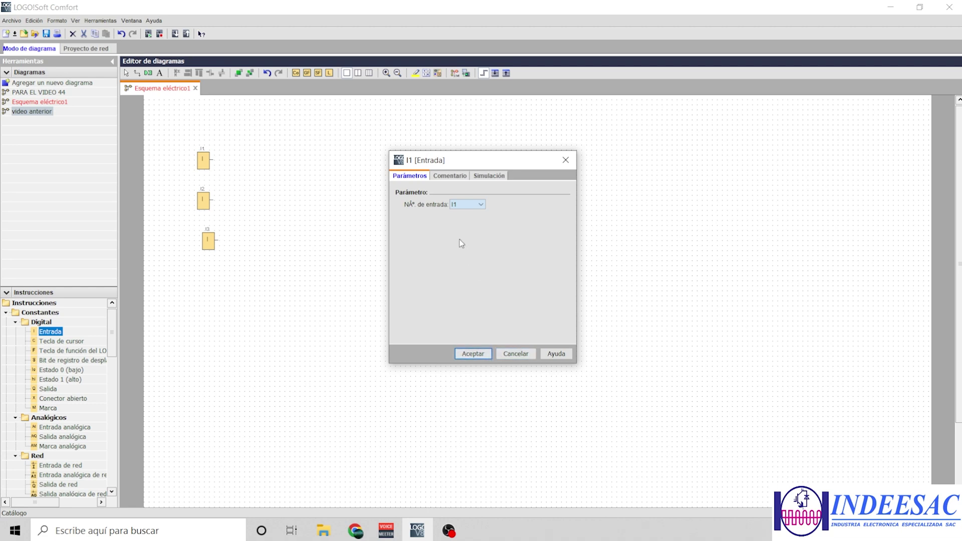
{"action": "left_click", "coordinate": [466, 204]}
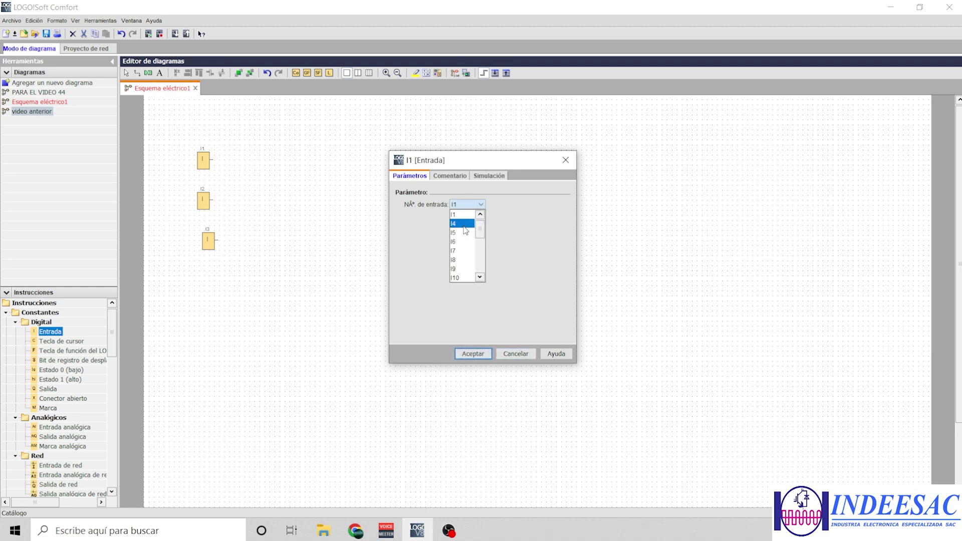
{"action": "left_click", "coordinate": [463, 223]}
{"action": "key", "text": "Return"}
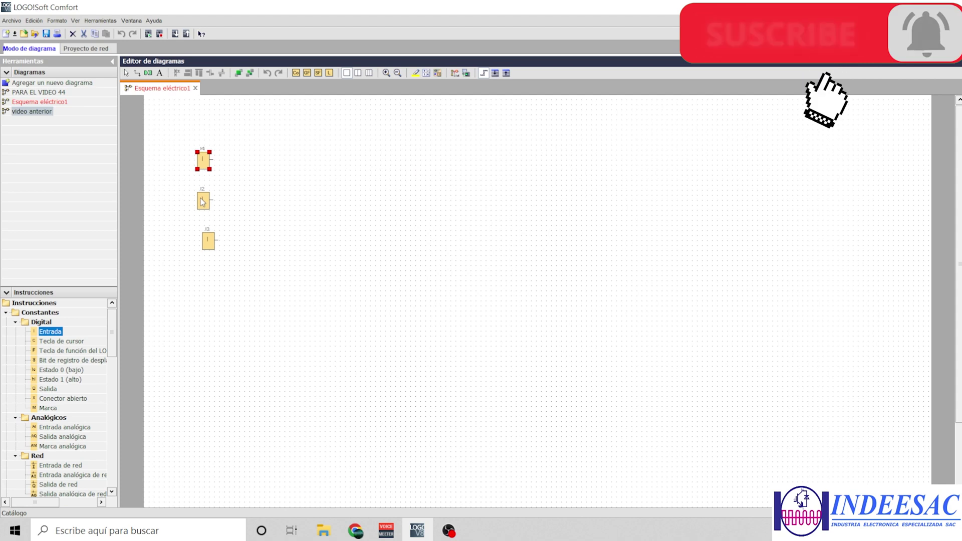
Step: Set the second input block's input number to I5
{"action": "double_click", "coordinate": [203, 200]}
{"action": "left_click", "coordinate": [460, 204]}
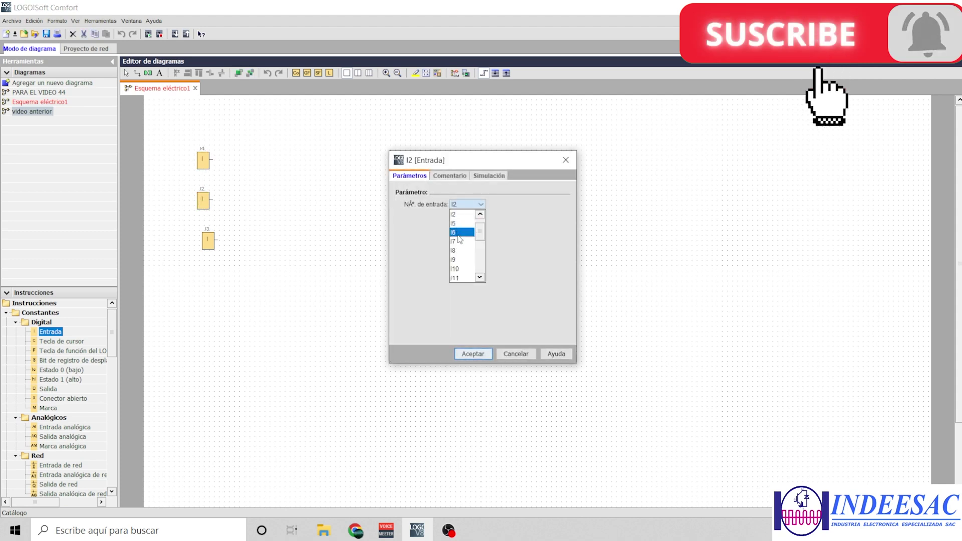
{"action": "left_click", "coordinate": [459, 223]}
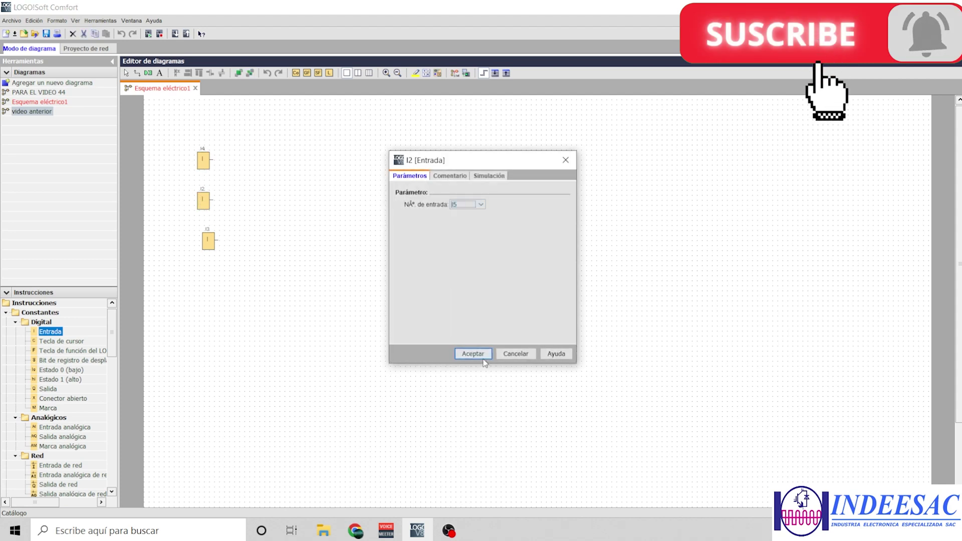
{"action": "left_click", "coordinate": [472, 353]}
Step: Arrange the column with I5 on top, then I4, then I3
{"action": "mouse_move", "coordinate": [200, 200]}
{"action": "left_mouse_down"}
{"action": "mouse_move", "coordinate": [169, 176]}
{"action": "mouse_move", "coordinate": [170, 200]}
{"action": "left_mouse_up"}
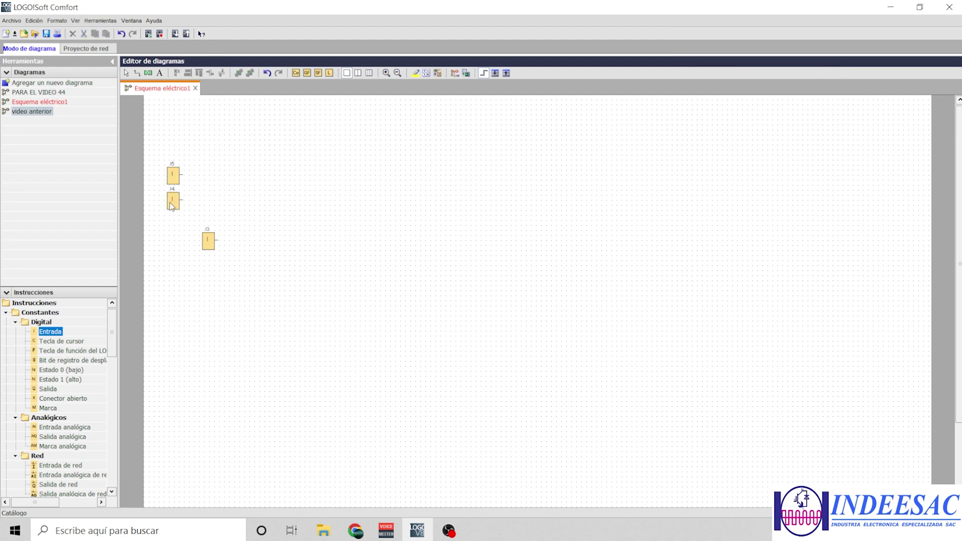
{"action": "left_click_drag", "start_coordinate": [206, 238], "coordinate": [170, 223]}
{"action": "left_click", "coordinate": [165, 224]}
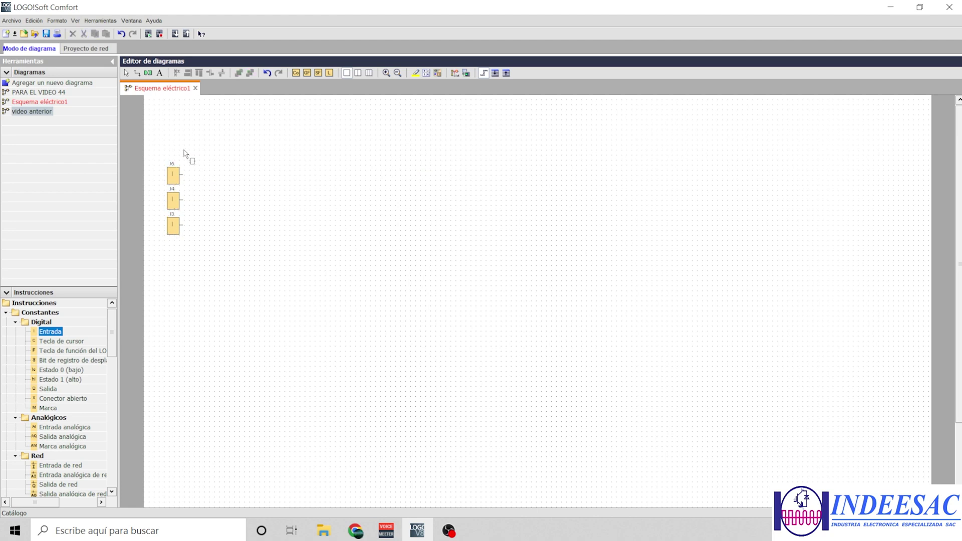
{"action": "scroll", "coordinate": [77, 369], "scroll_direction": "down", "scroll_amount": 3}
{"action": "scroll", "coordinate": [76, 369], "scroll_direction": "down", "scroll_amount": 2}
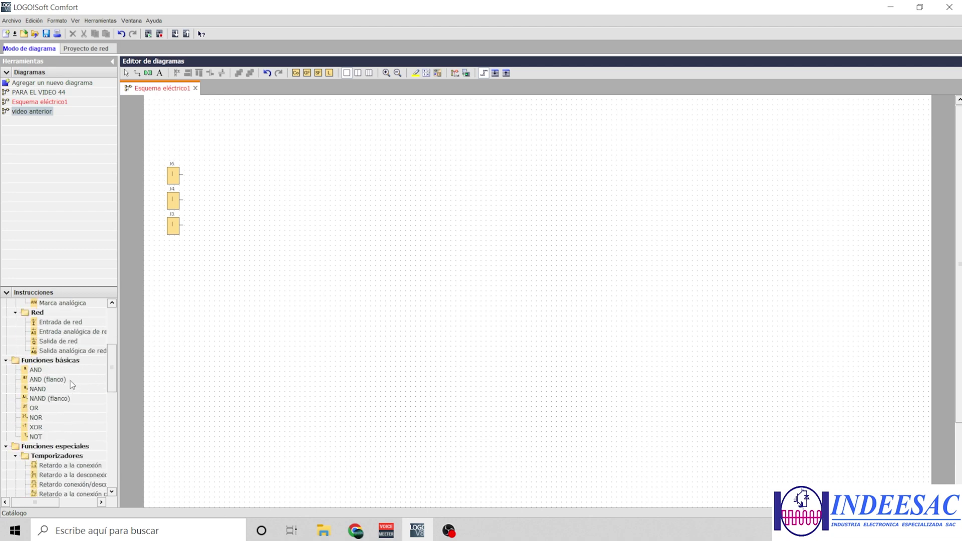
Step: Add AND block B001 right of the inputs, fed by I5, I4 and I3
{"action": "left_click", "coordinate": [35, 371]}
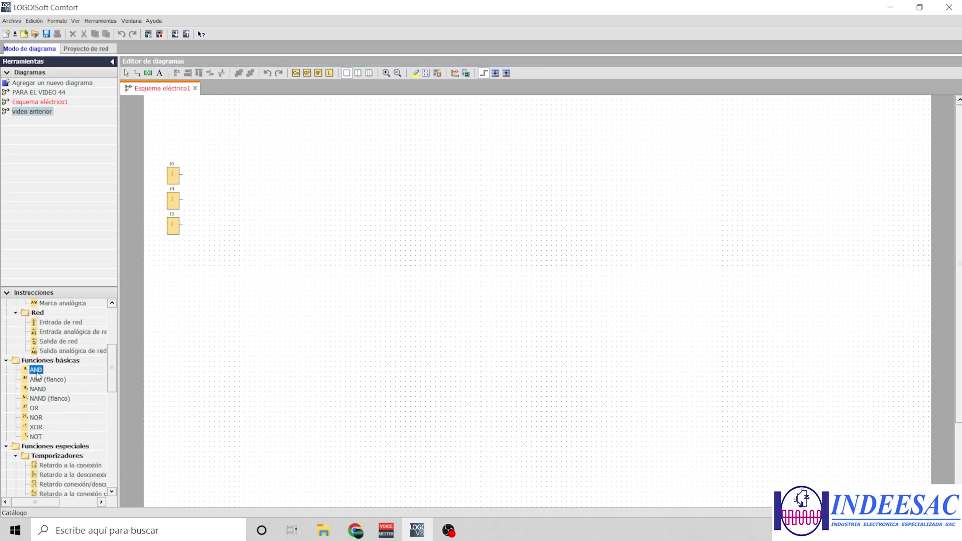
{"action": "left_click", "coordinate": [270, 197]}
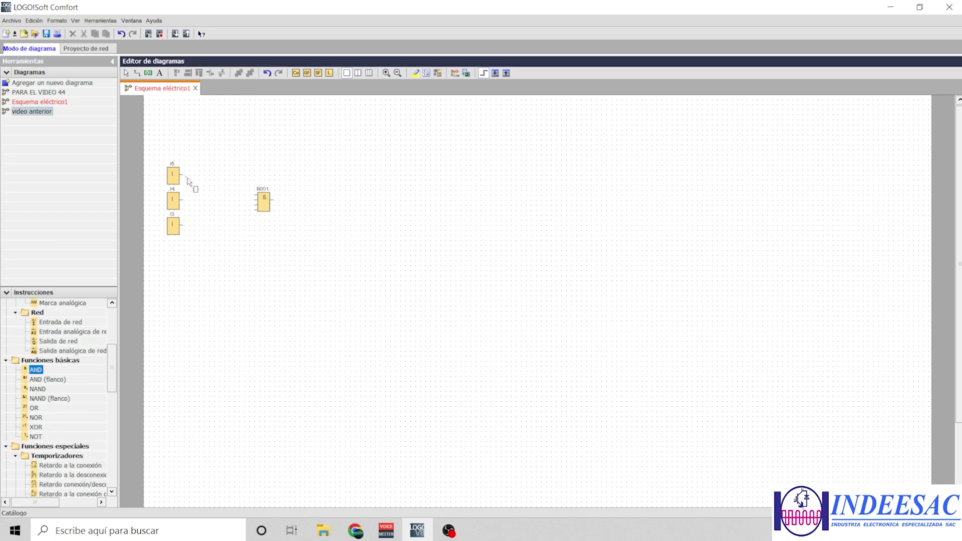
{"action": "left_click_drag", "start_coordinate": [180, 176], "coordinate": [256, 195]}
{"action": "left_click_drag", "start_coordinate": [181, 200], "coordinate": [256, 199]}
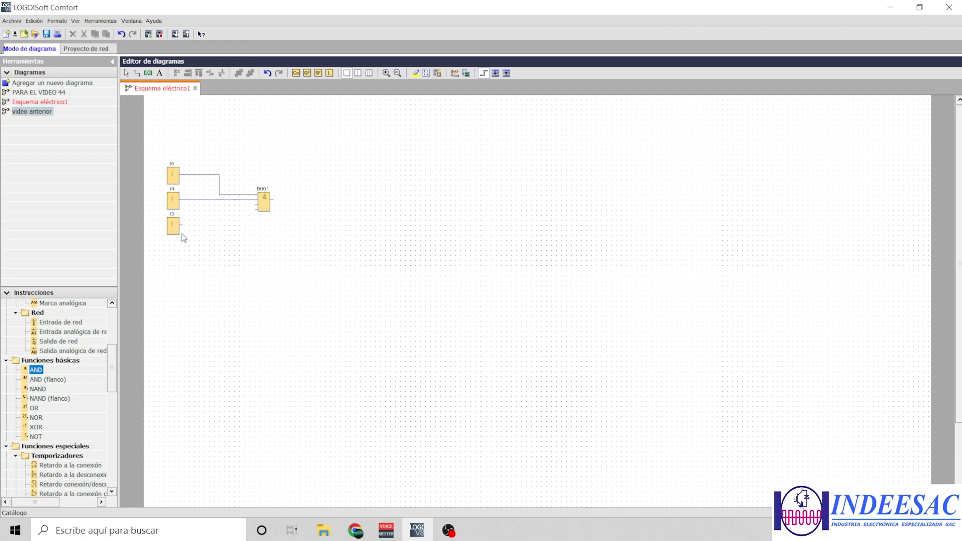
{"action": "left_click_drag", "start_coordinate": [183, 227], "coordinate": [256, 205]}
{"action": "scroll", "coordinate": [88, 395], "scroll_direction": "down", "scroll_amount": 8}
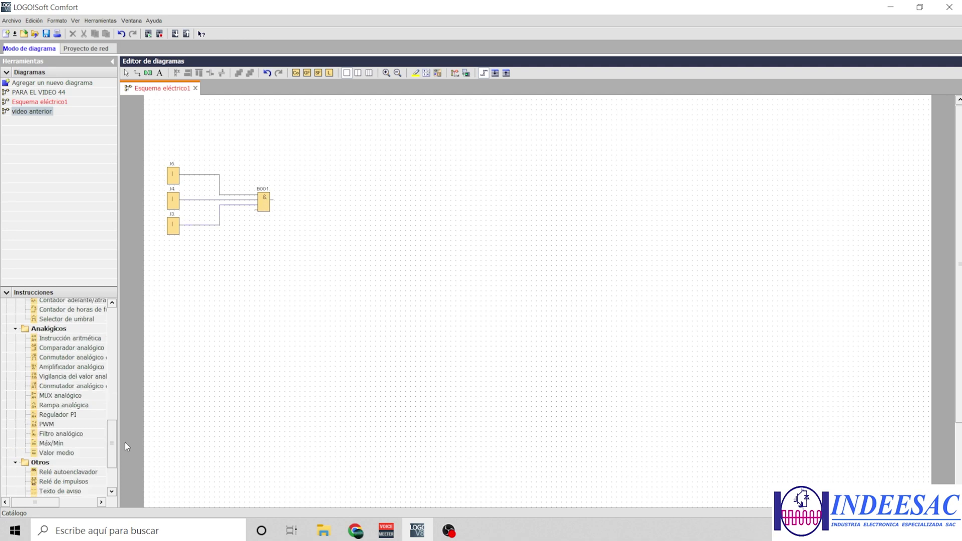
Step: Add latching relay B002 after B001, with its output driving marker M1
{"action": "left_click", "coordinate": [82, 471]}
{"action": "left_click", "coordinate": [334, 194]}
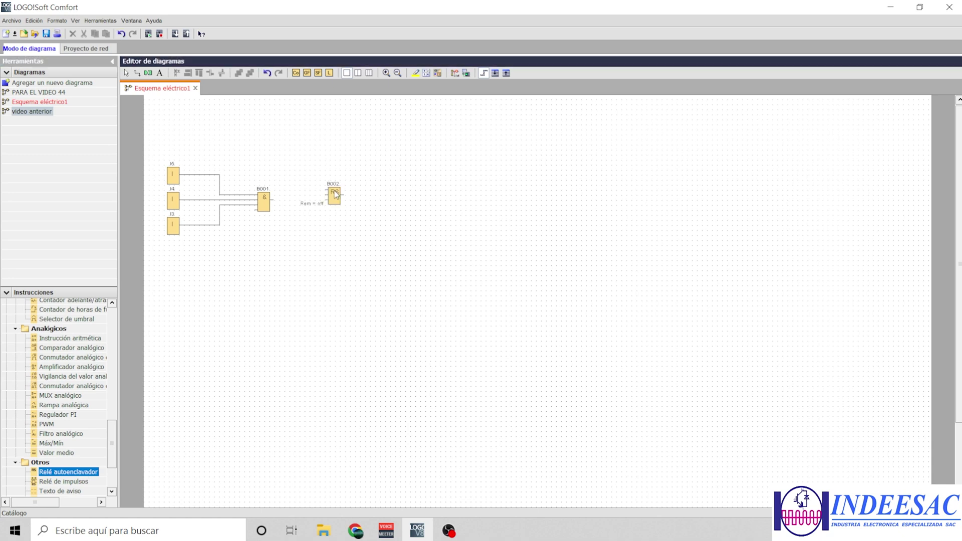
{"action": "left_click_drag", "start_coordinate": [335, 194], "coordinate": [334, 209]}
{"action": "left_click_drag", "start_coordinate": [273, 198], "coordinate": [328, 209]}
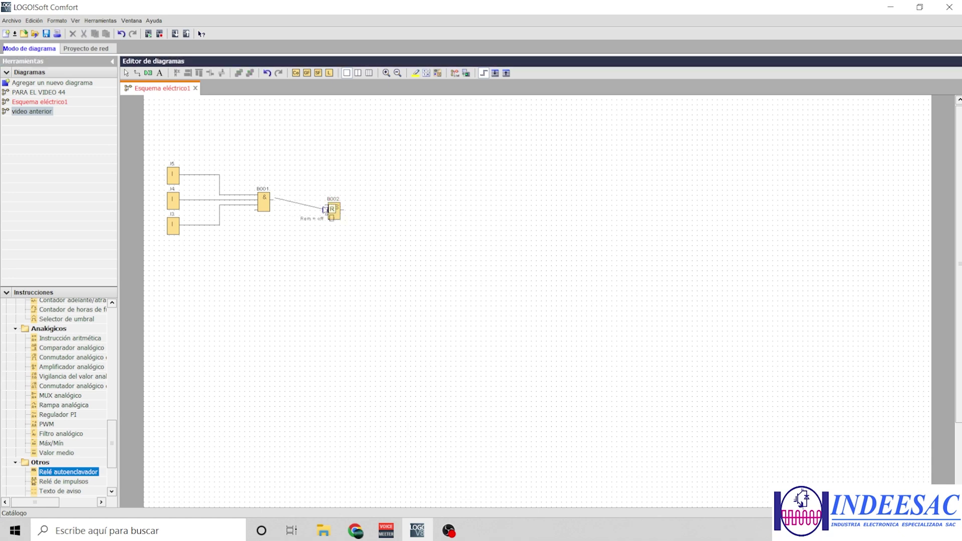
{"action": "left_click", "coordinate": [381, 212]}
{"action": "left_click_drag", "start_coordinate": [343, 209], "coordinate": [374, 220]}
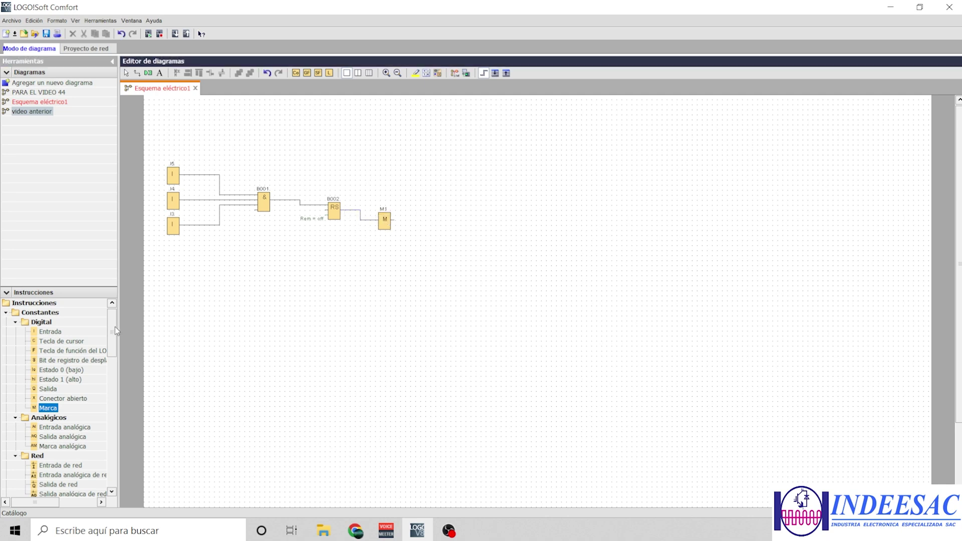
{"action": "left_click_drag", "start_coordinate": [115, 326], "coordinate": [112, 355]}
Step: Place NAND block B003 below B001 and branch the I4 and I3 lines into it
{"action": "left_click", "coordinate": [36, 417]}
{"action": "left_click", "coordinate": [265, 261]}
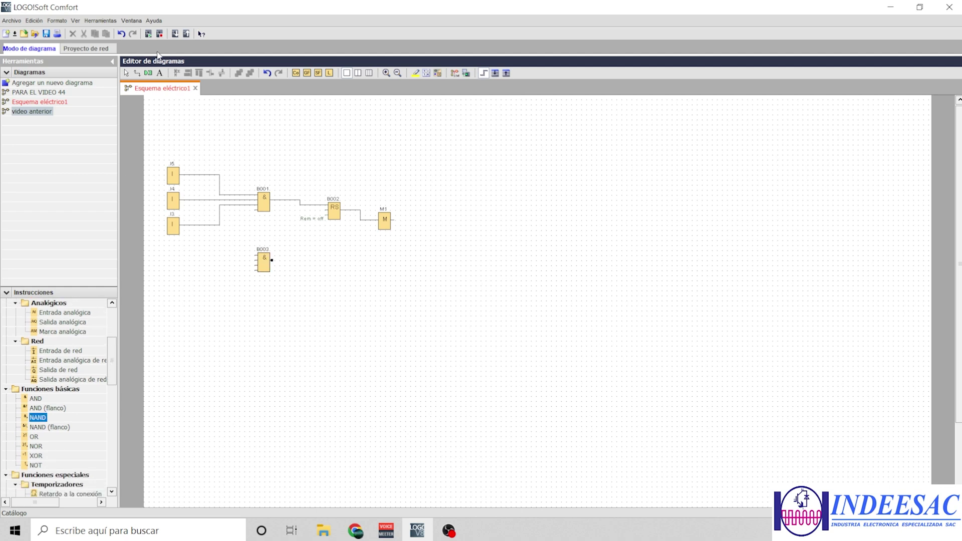
{"action": "left_click", "coordinate": [127, 73]}
{"action": "mouse_move", "coordinate": [183, 176]}
{"action": "left_mouse_down"}
{"action": "mouse_move", "coordinate": [255, 260]}
{"action": "mouse_move", "coordinate": [186, 200]}
{"action": "left_mouse_up"}
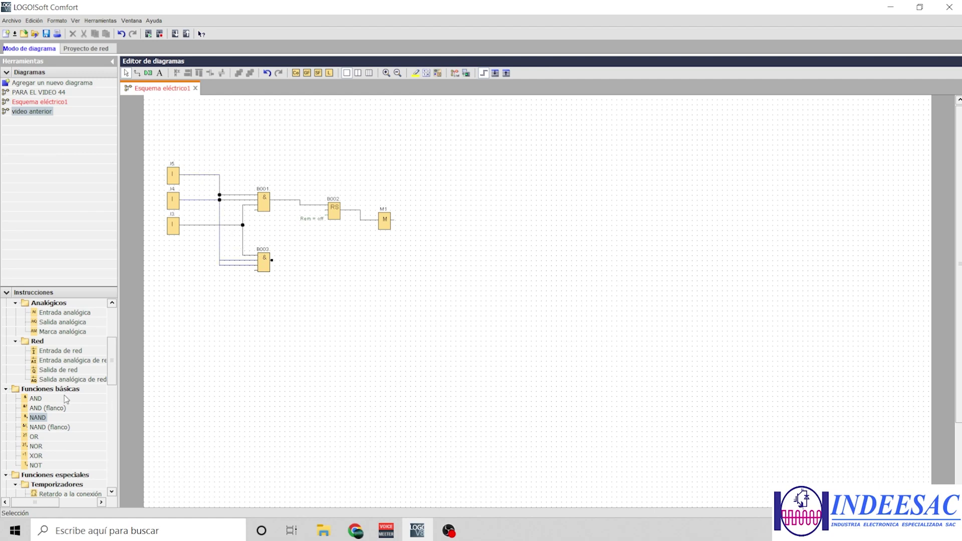
Step: Add AND block B004 right of M1, fed by M1 and B003's output
{"action": "mouse_move", "coordinate": [38, 399]}
{"action": "left_mouse_down"}
{"action": "mouse_move", "coordinate": [419, 246]}
{"action": "mouse_move", "coordinate": [411, 241]}
{"action": "left_mouse_up"}
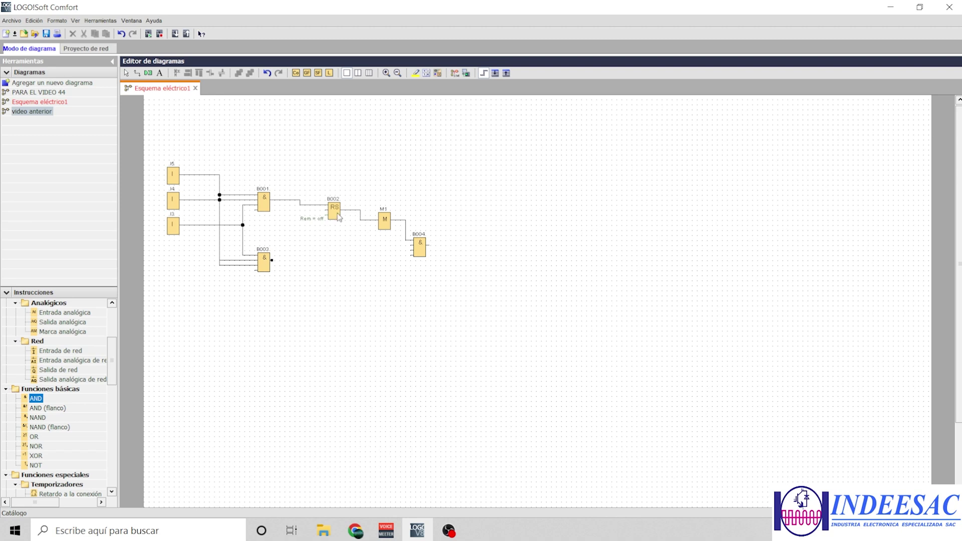
{"action": "right_click", "coordinate": [413, 240]}
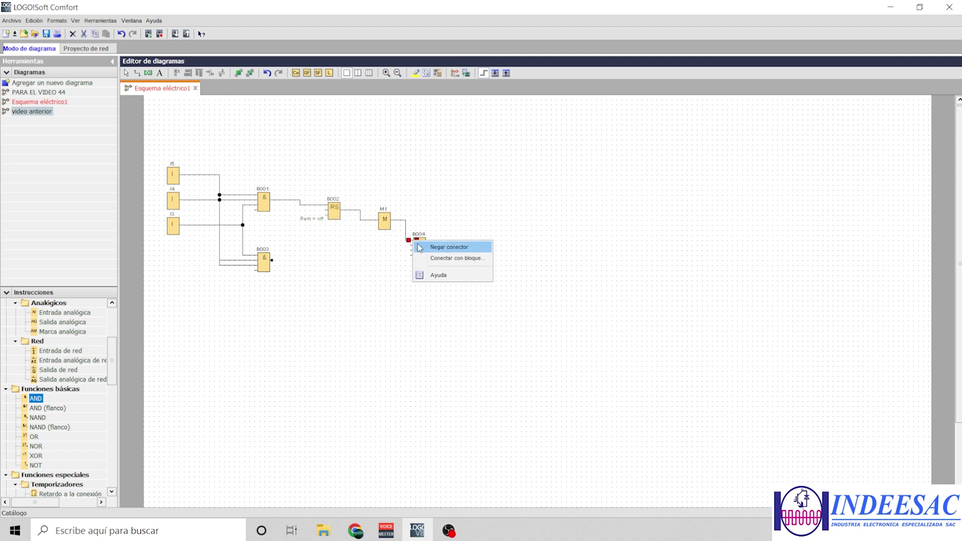
{"action": "left_click", "coordinate": [419, 247]}
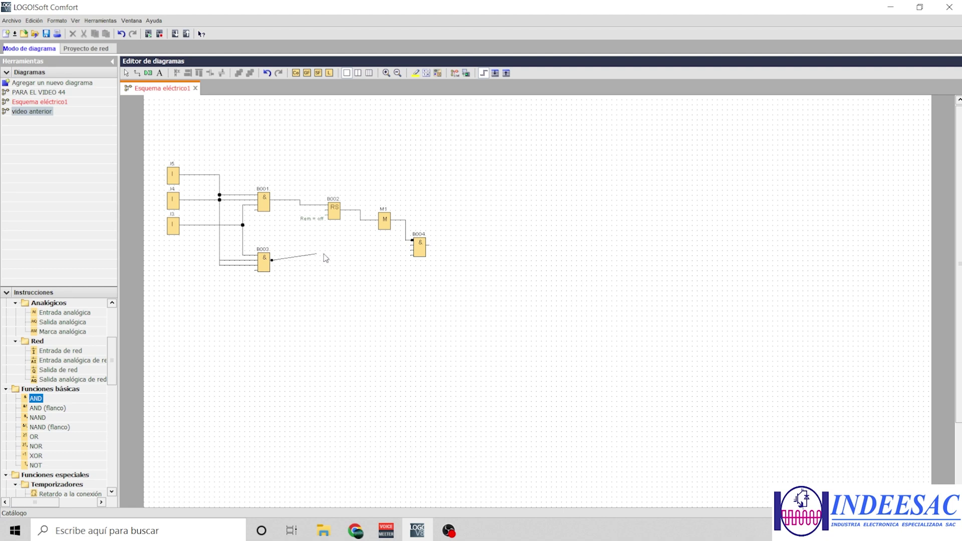
{"action": "left_click_drag", "start_coordinate": [323, 258], "coordinate": [412, 243]}
Step: Place output Q1 right of B004 and wire B004's output to it
{"action": "left_click", "coordinate": [47, 389]}
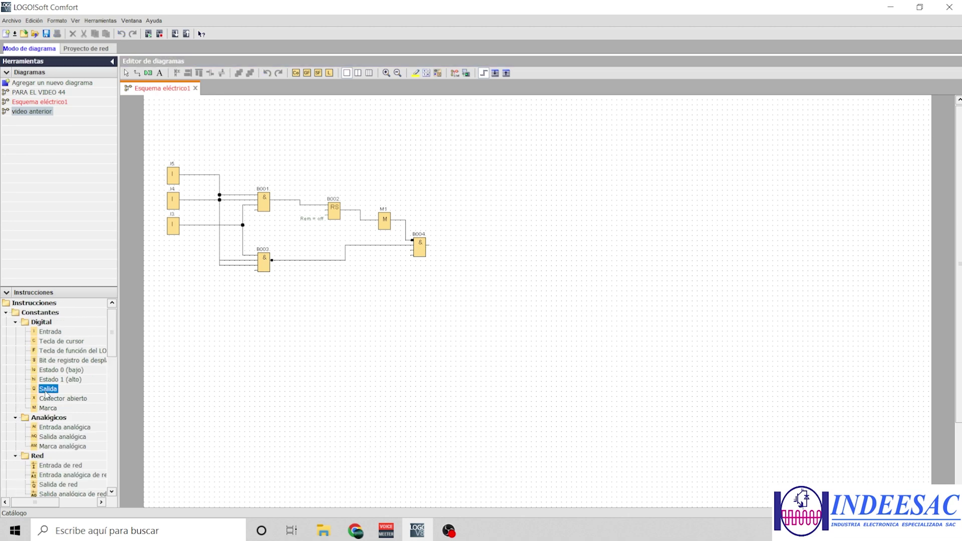
{"action": "left_click", "coordinate": [460, 246]}
{"action": "key", "text": "F5"}
{"action": "left_click_drag", "start_coordinate": [431, 245], "coordinate": [453, 246]}
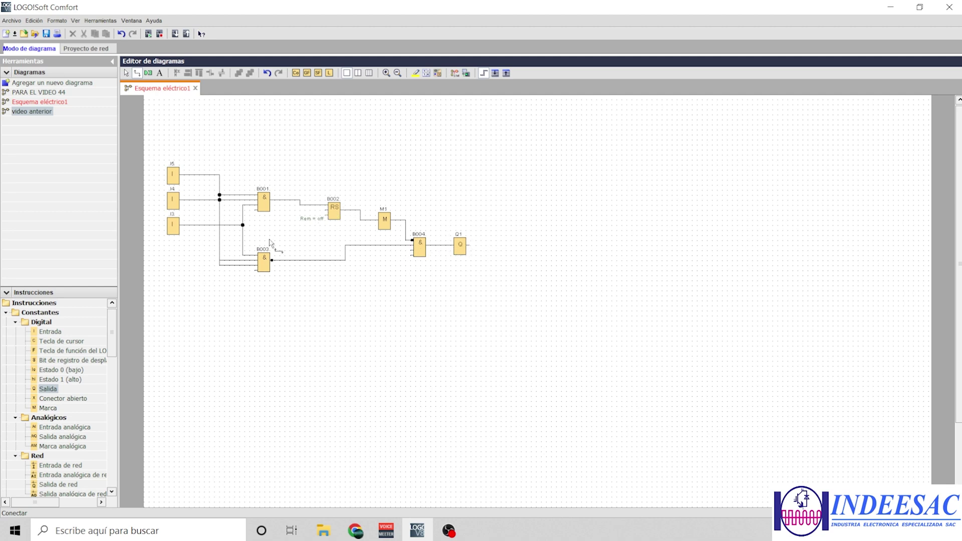
{"action": "scroll", "coordinate": [66, 382], "scroll_direction": "down", "scroll_amount": 2}
{"action": "scroll", "coordinate": [54, 409], "scroll_direction": "down", "scroll_amount": 2}
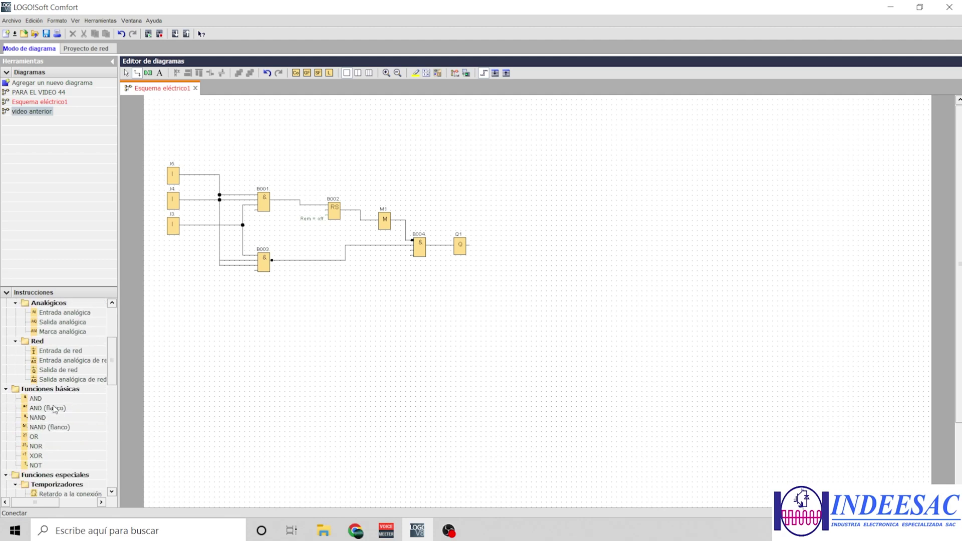
Step: Place AND gate B005 below B003, wired to the latch's R input and the I3 signal
{"action": "left_click", "coordinate": [35, 399]}
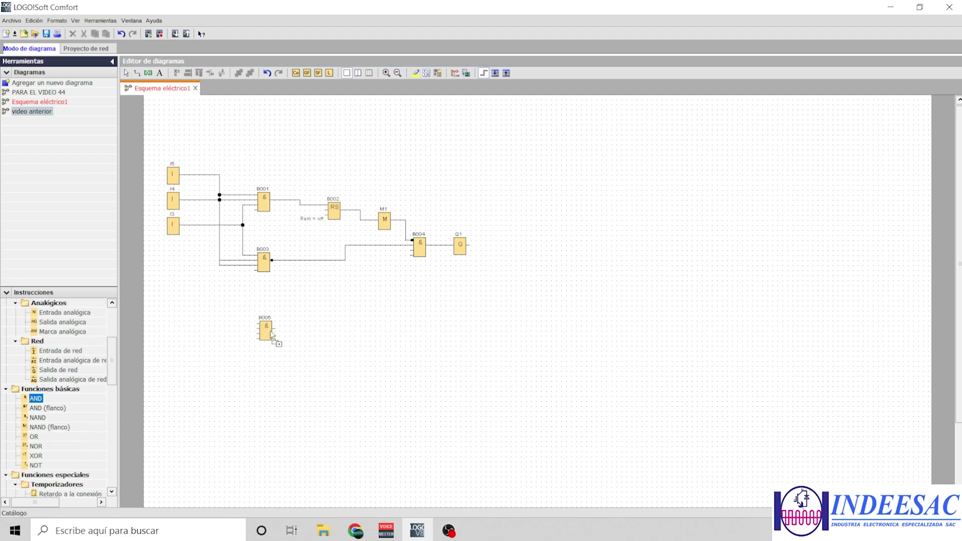
{"action": "left_click", "coordinate": [271, 318]}
{"action": "left_click_drag", "start_coordinate": [275, 303], "coordinate": [328, 213]}
{"action": "left_click_drag", "start_coordinate": [208, 224], "coordinate": [227, 289]}
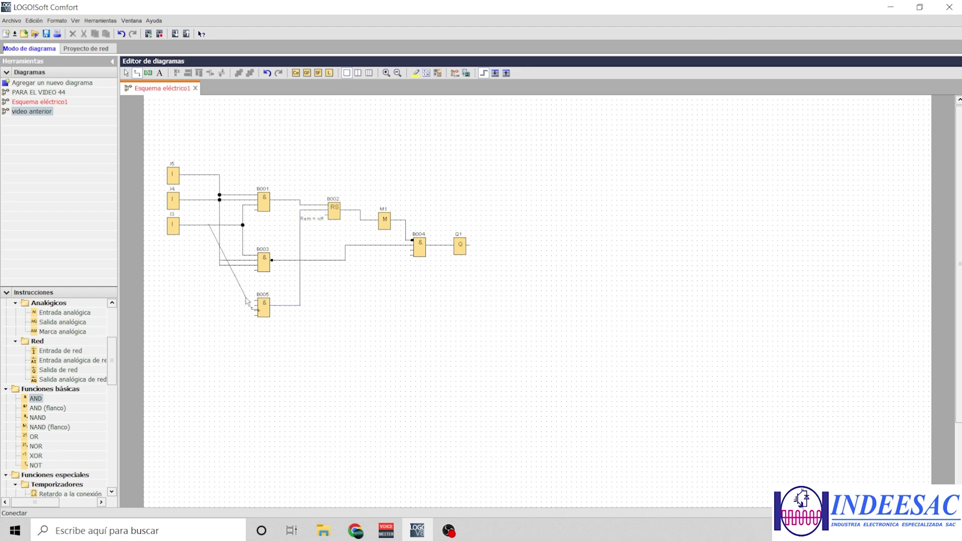
{"action": "mouse_move", "coordinate": [227, 289]}
{"action": "left_mouse_down"}
{"action": "mouse_move", "coordinate": [422, 258]}
{"action": "mouse_move", "coordinate": [256, 303]}
{"action": "mouse_move", "coordinate": [197, 202]}
{"action": "left_mouse_up"}
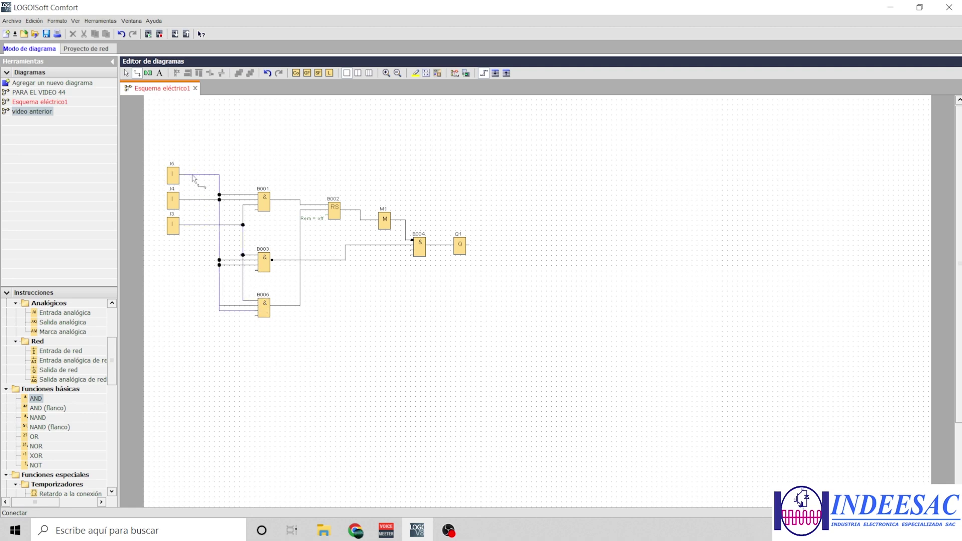
Step: Check B005's input connector options without changes and select the gate
{"action": "right_click", "coordinate": [258, 309]}
{"action": "key", "text": "Escape"}
{"action": "right_click", "coordinate": [259, 314]}
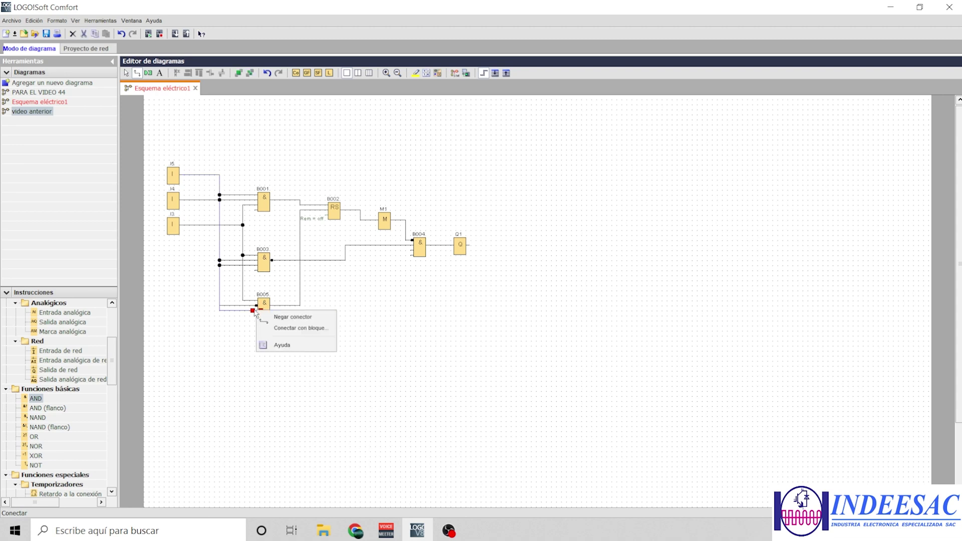
{"action": "key", "text": "Escape"}
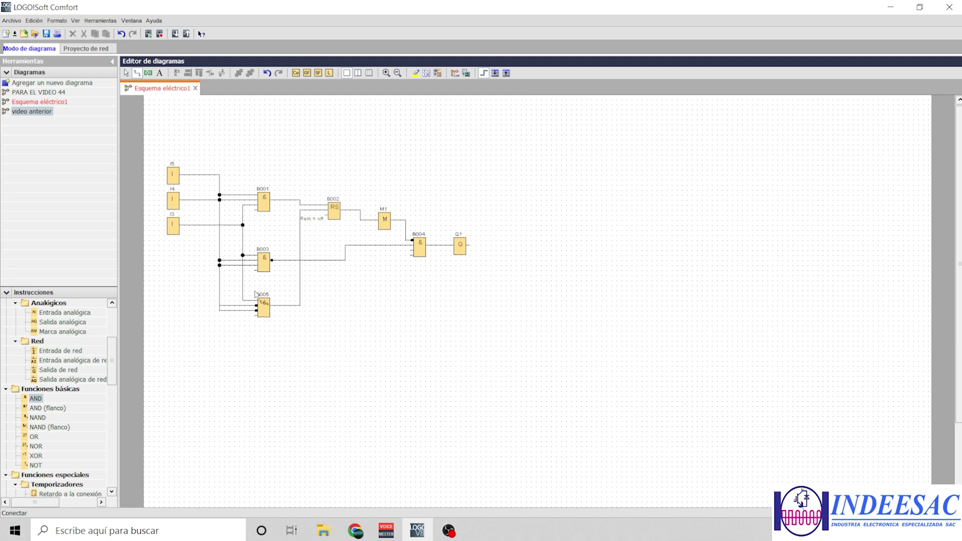
{"action": "left_click", "coordinate": [266, 313]}
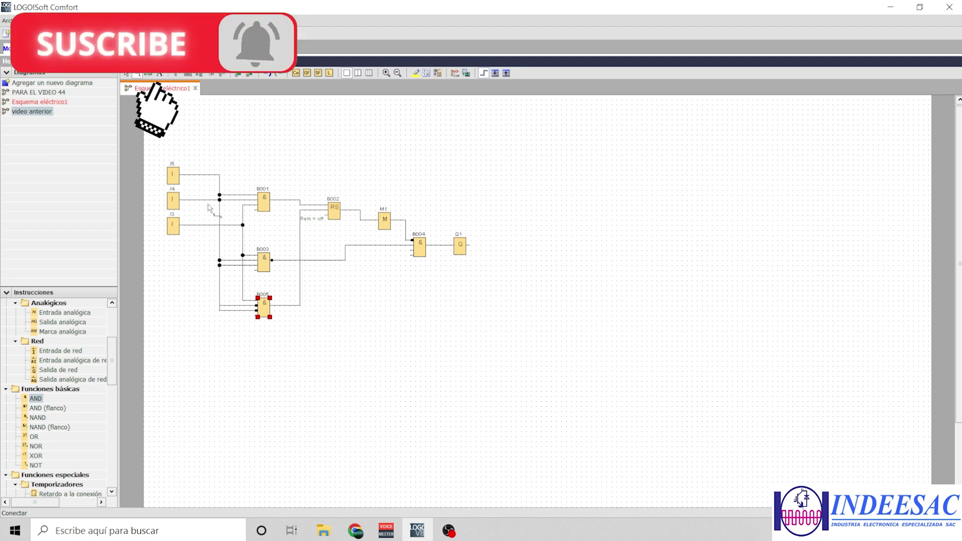
Step: Place AND gate B006, input block I1 and output Q2 in the lower diagram
{"action": "mouse_move", "coordinate": [35, 399]}
{"action": "left_mouse_down"}
{"action": "mouse_move", "coordinate": [293, 389]}
{"action": "mouse_move", "coordinate": [182, 225]}
{"action": "left_mouse_up"}
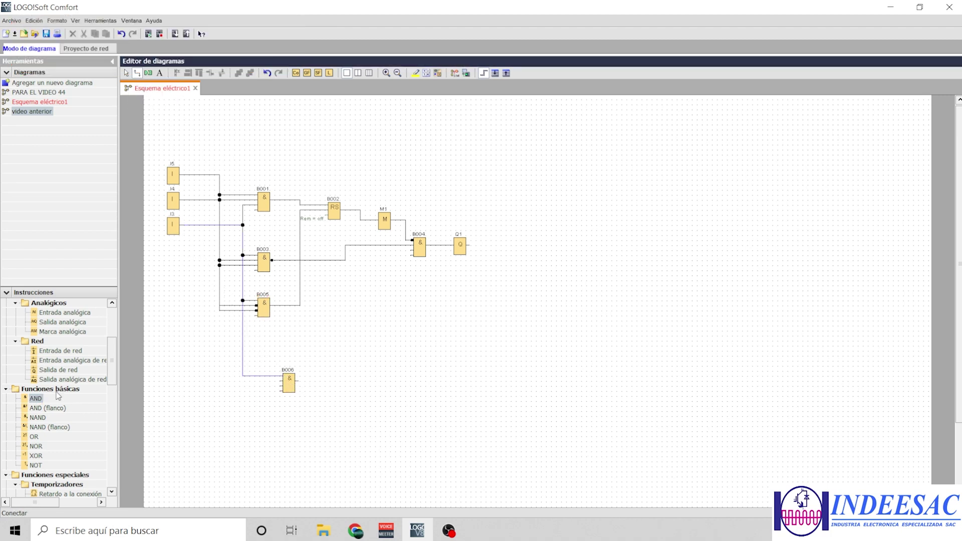
{"action": "left_click_drag", "start_coordinate": [117, 350], "coordinate": [112, 319]}
{"action": "mouse_move", "coordinate": [49, 331]}
{"action": "left_mouse_down"}
{"action": "mouse_move", "coordinate": [178, 401]}
{"action": "mouse_move", "coordinate": [282, 380]}
{"action": "mouse_move", "coordinate": [200, 202]}
{"action": "left_mouse_up"}
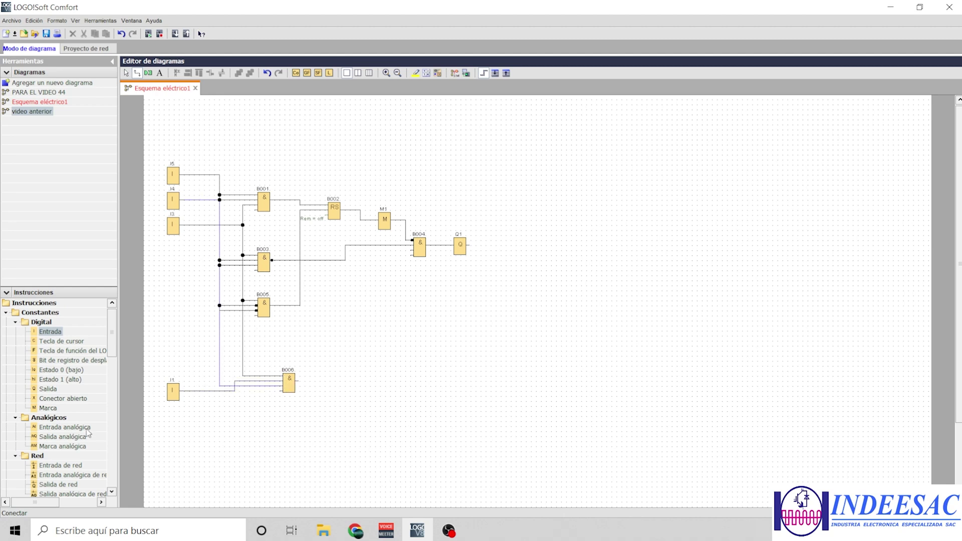
{"action": "left_click_drag", "start_coordinate": [49, 389], "coordinate": [343, 381]}
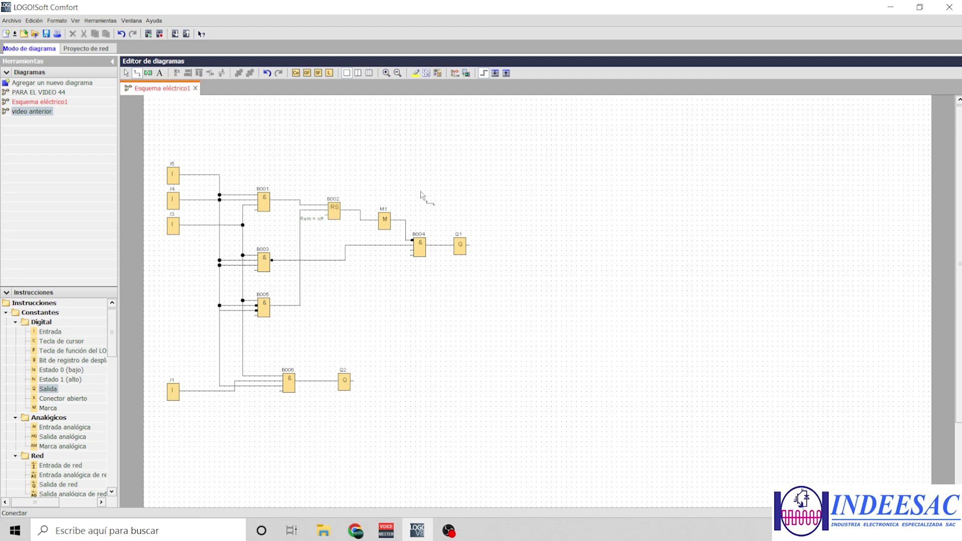
{"action": "left_click", "coordinate": [456, 73]}
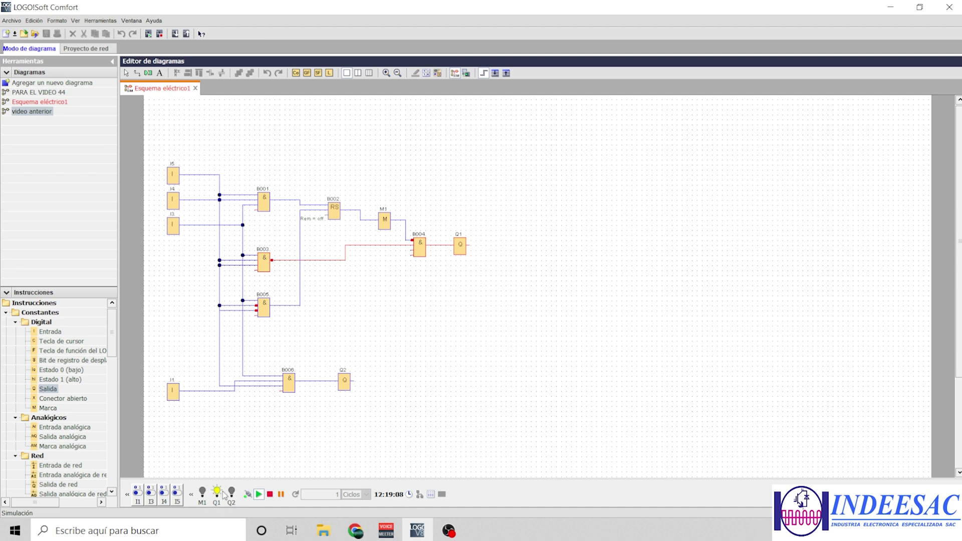
{"action": "left_click", "coordinate": [150, 496]}
{"action": "left_click", "coordinate": [165, 496]}
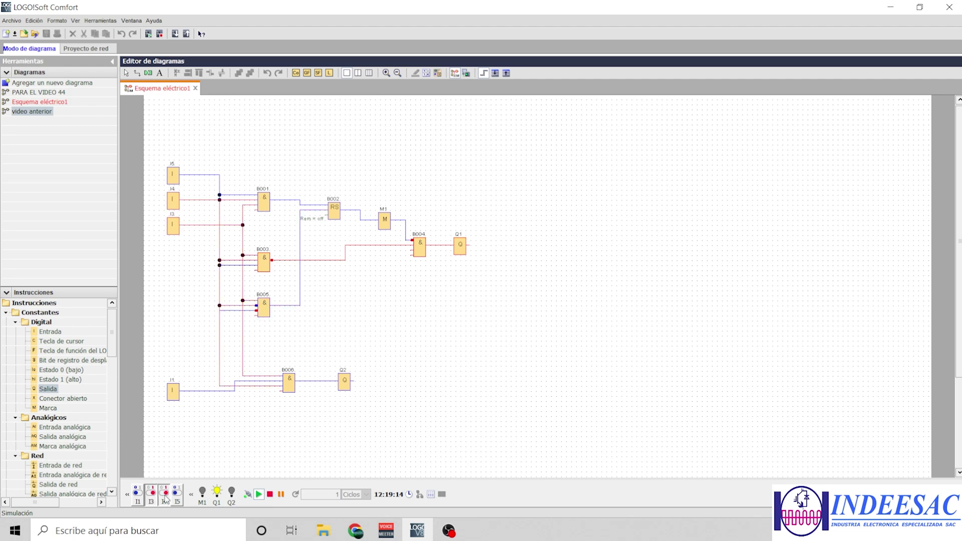
{"action": "left_click", "coordinate": [177, 497]}
{"action": "left_click", "coordinate": [176, 496]}
{"action": "left_click", "coordinate": [164, 497]}
{"action": "left_click", "coordinate": [165, 501]}
{"action": "left_click", "coordinate": [176, 498]}
{"action": "left_click", "coordinate": [178, 498]}
{"action": "left_click", "coordinate": [166, 497]}
{"action": "left_click", "coordinate": [178, 497]}
{"action": "left_click", "coordinate": [138, 500]}
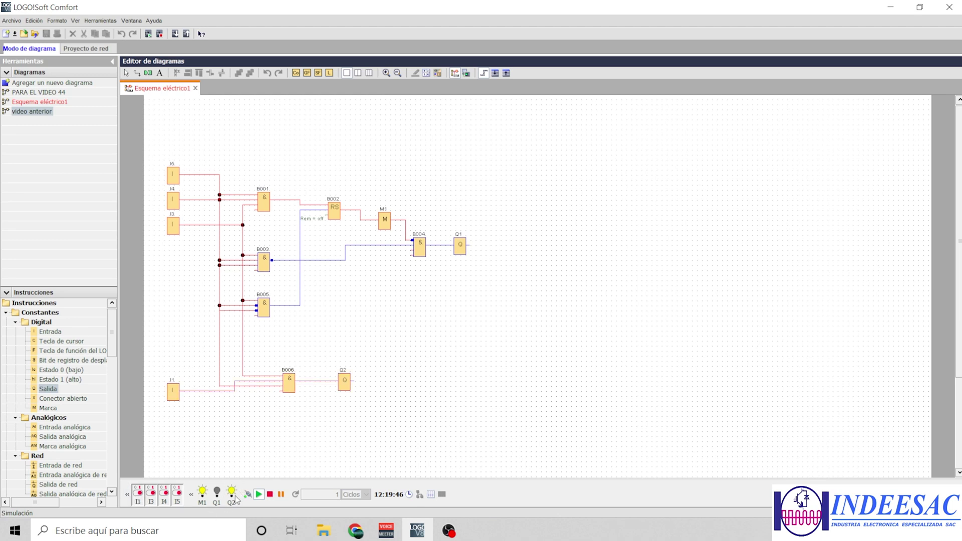
{"action": "left_click", "coordinate": [137, 499]}
{"action": "key", "text": "F3"}
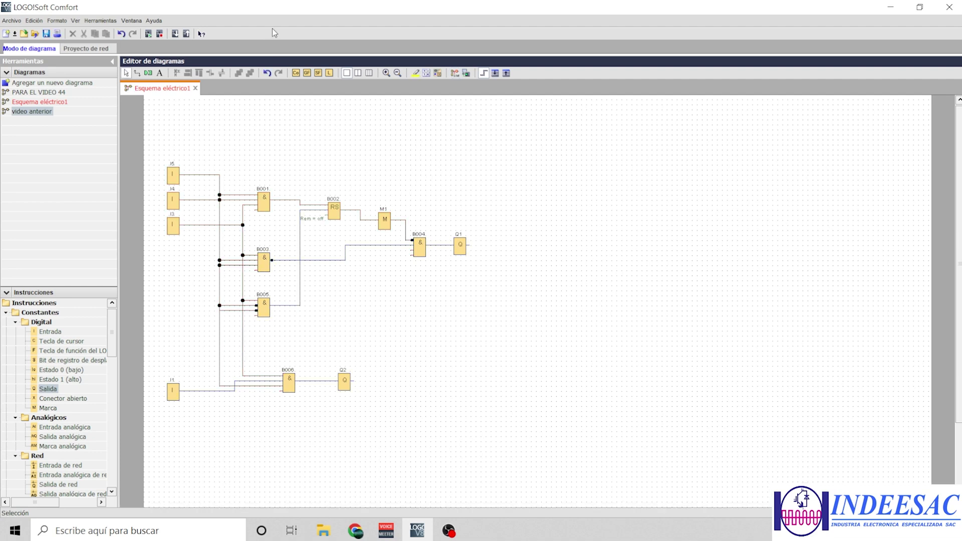
Step: Start the PC-to-LOGO! transfer with Ctrl+D and confirm it
{"action": "key", "text": "ctrl+d"}
{"action": "left_click", "coordinate": [590, 422]}
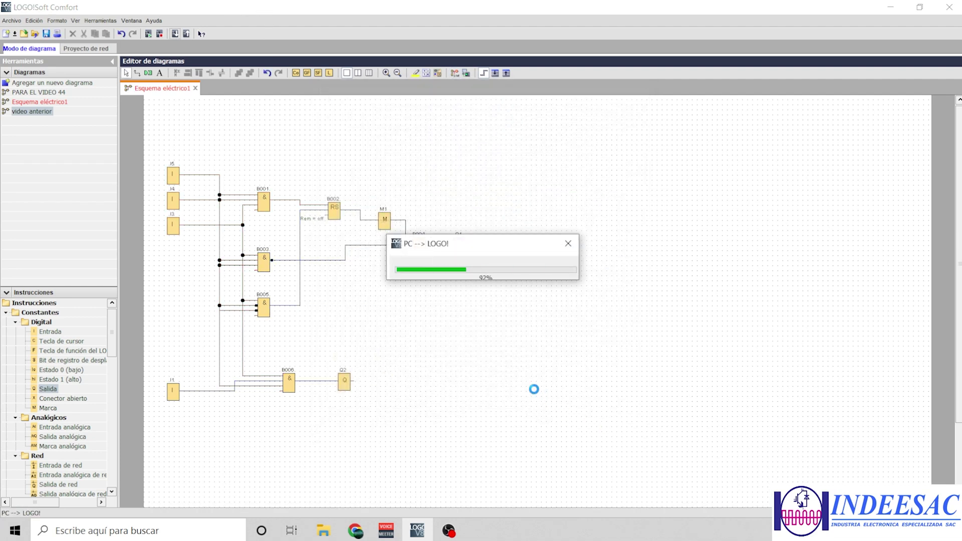